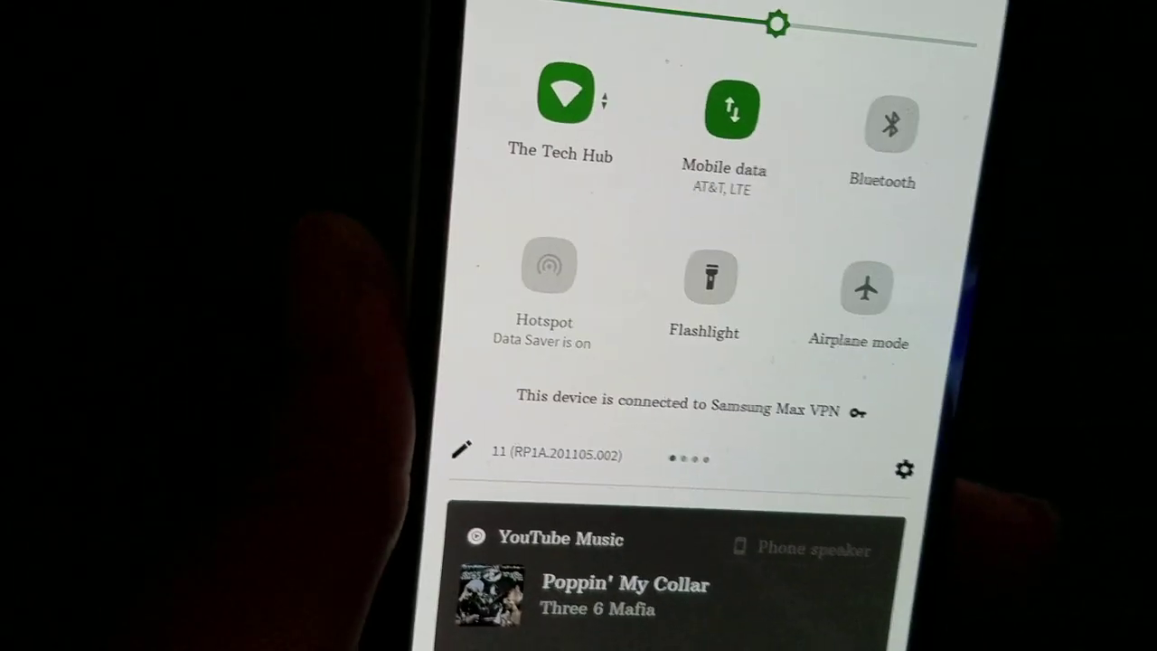
Switch Wi-Fi off from the Quick Settings tile so the phone uses AT&T mobile data.
left_click(568, 94)
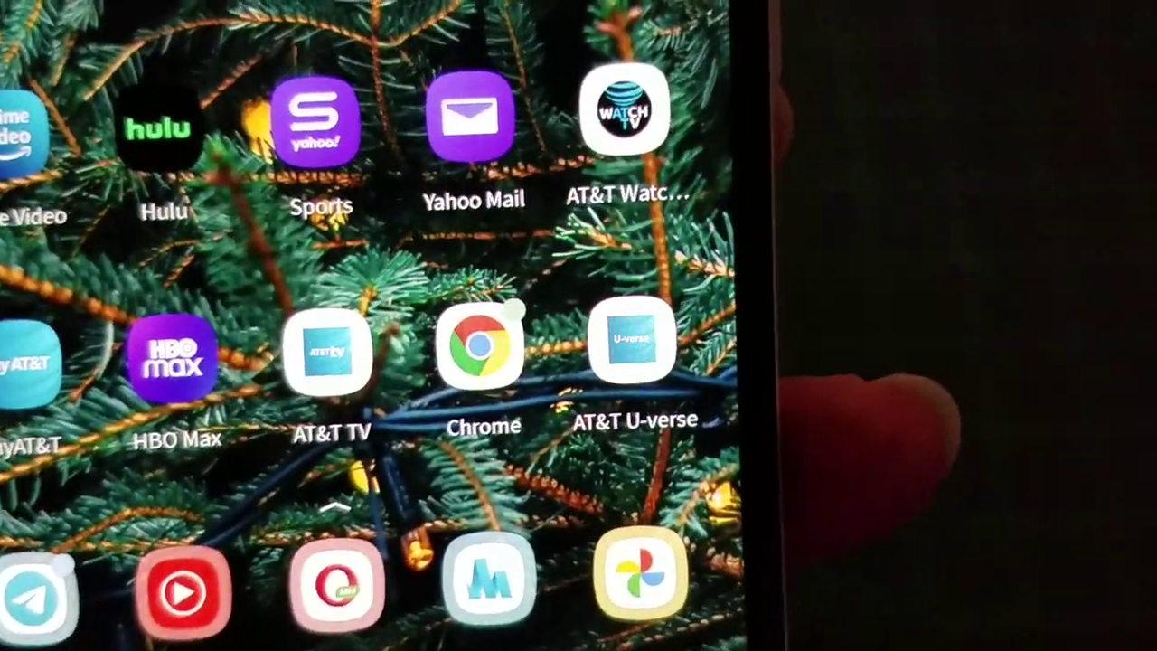
Swipe up on the home screen to bring up the app drawer.
left_click_drag(361, 497, 362, 180)
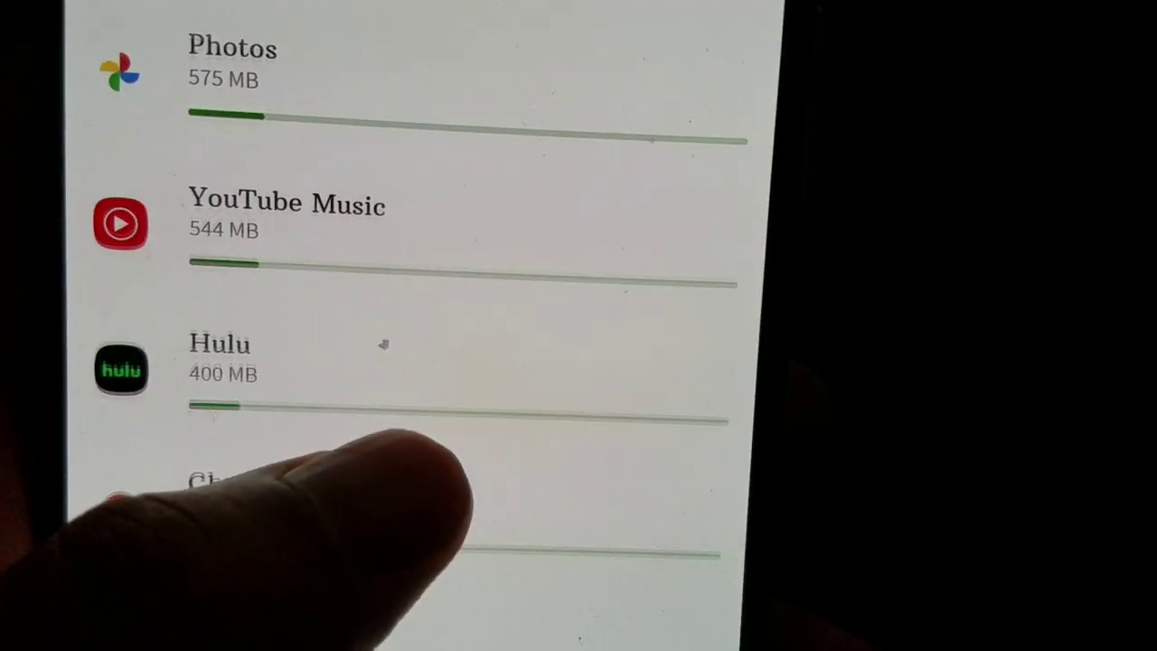
scroll(271, 407, "down", 2)
scroll(361, 362, "down", 3)
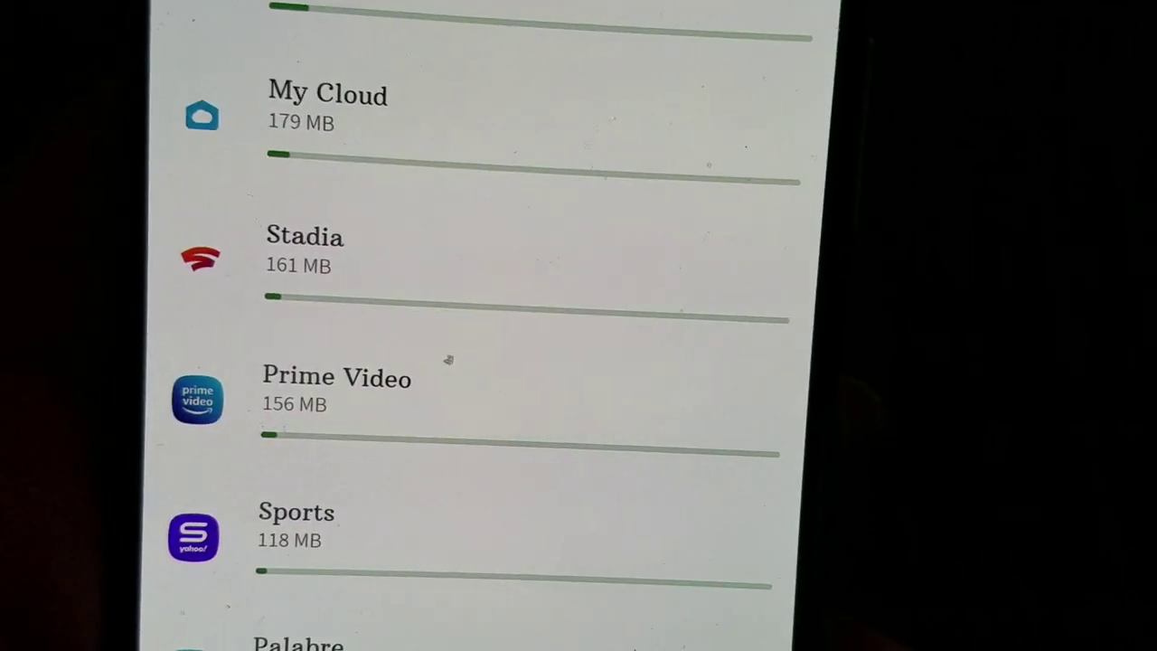
scroll(361, 452, "down", 3)
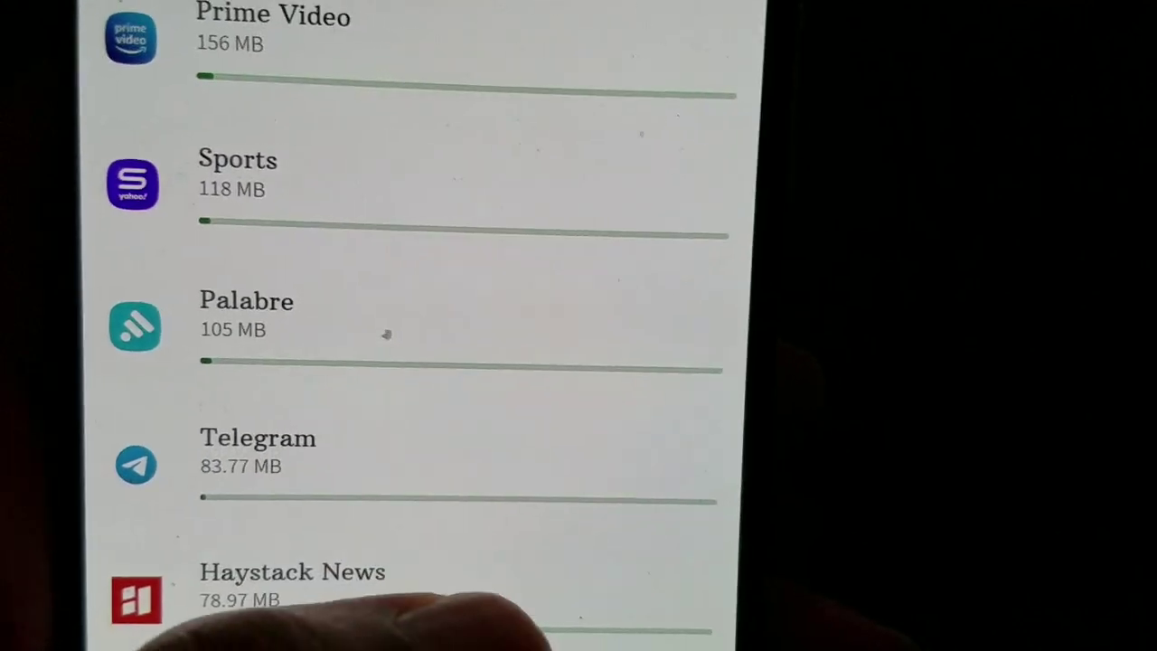
scroll(362, 452, "down", 2)
scroll(361, 452, "down", 2)
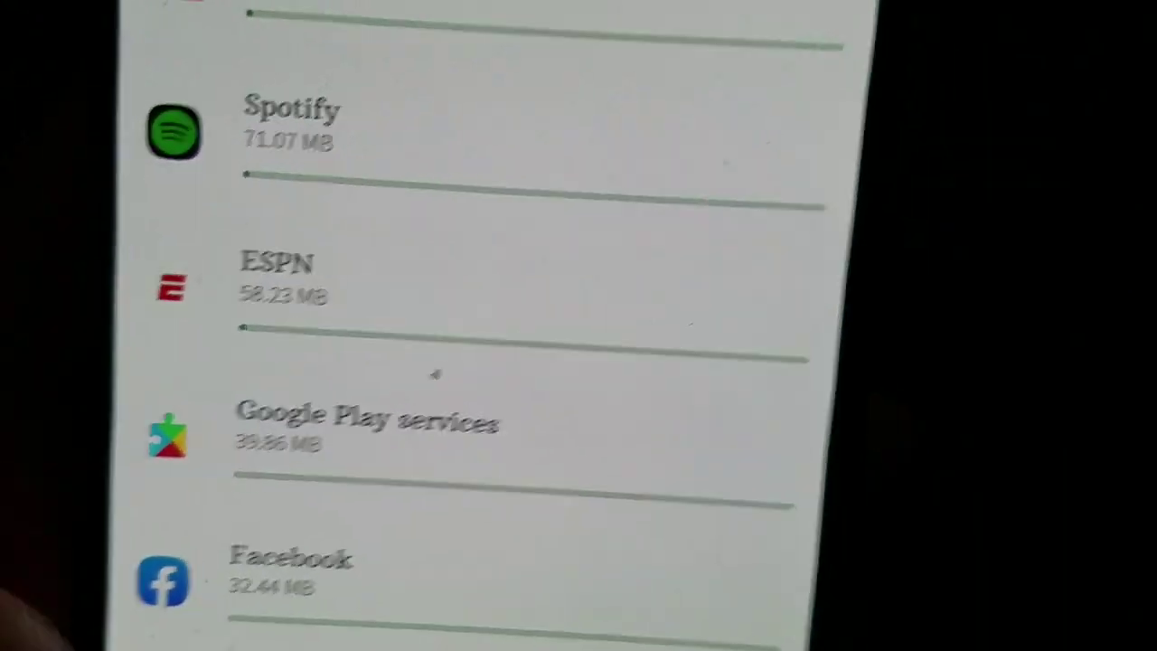
scroll(361, 452, "down", 2)
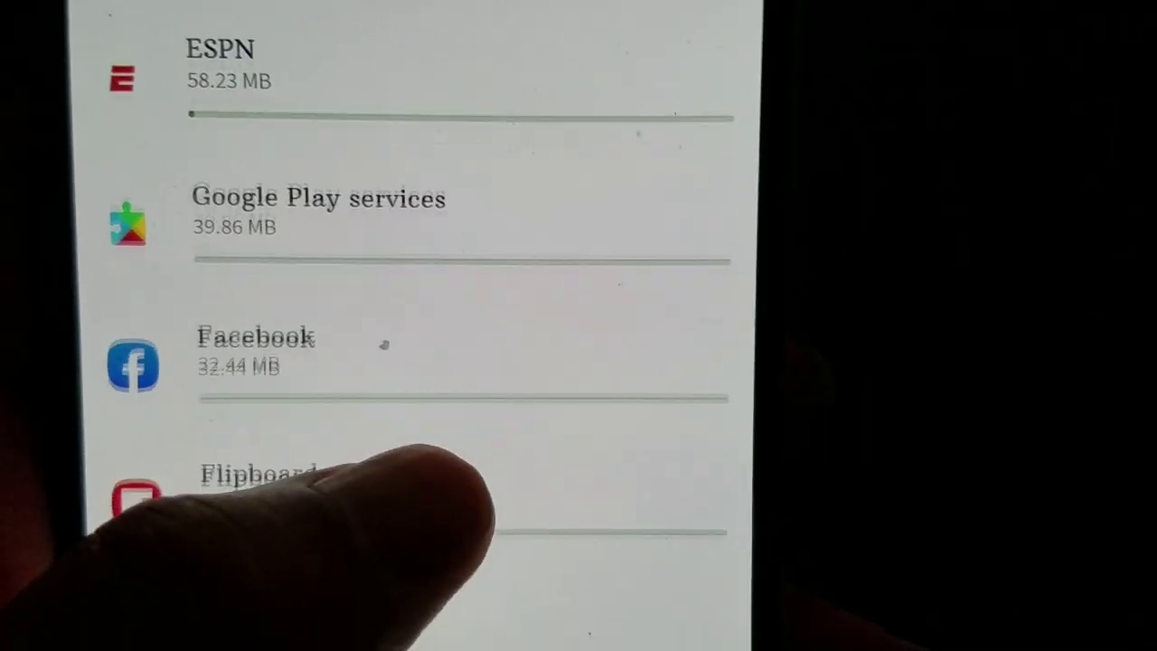
scroll(361, 452, "down", 2)
scroll(362, 452, "down", 2)
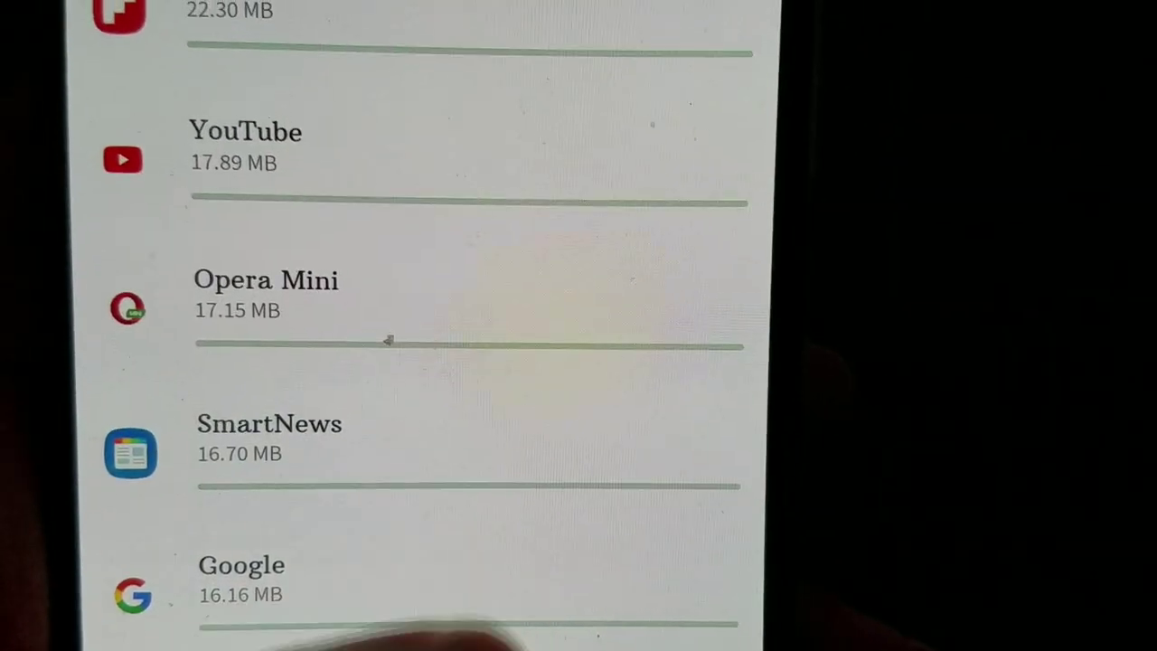
scroll(361, 452, "up", 2)
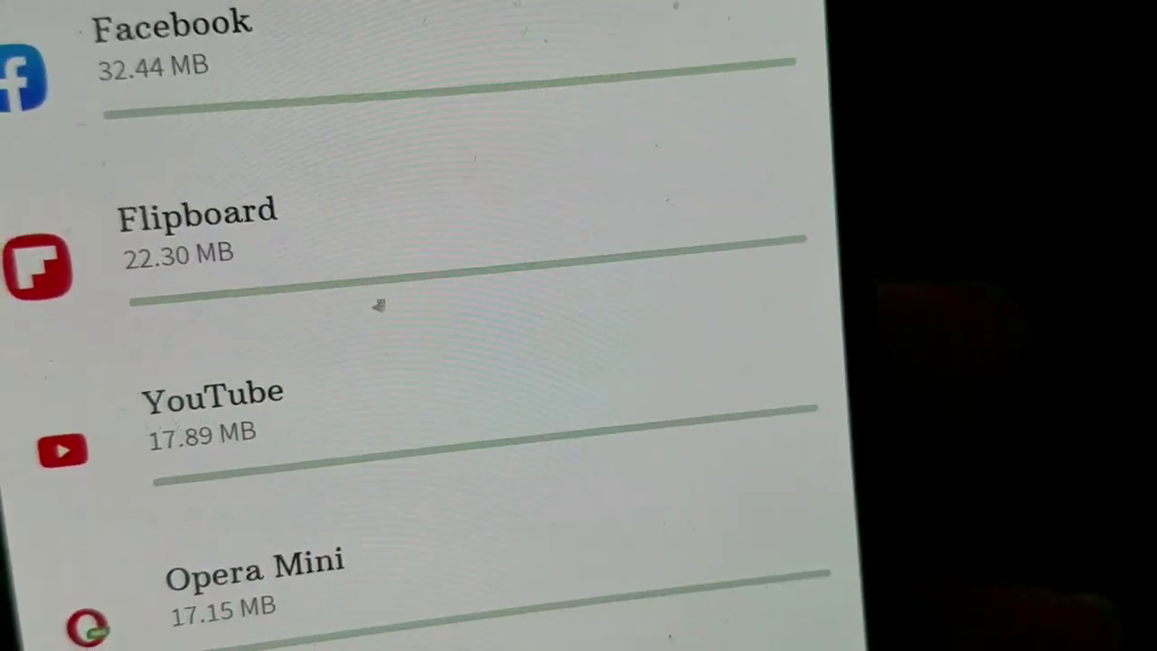
scroll(362, 406, "down", 1)
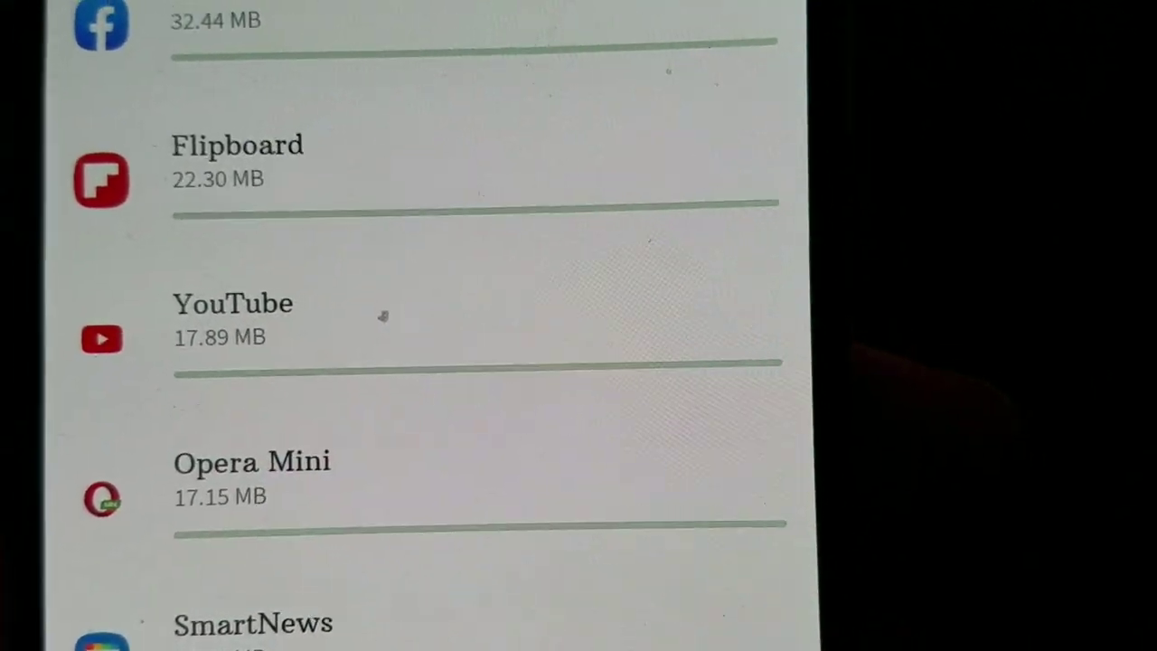
scroll(362, 407, "down", 1)
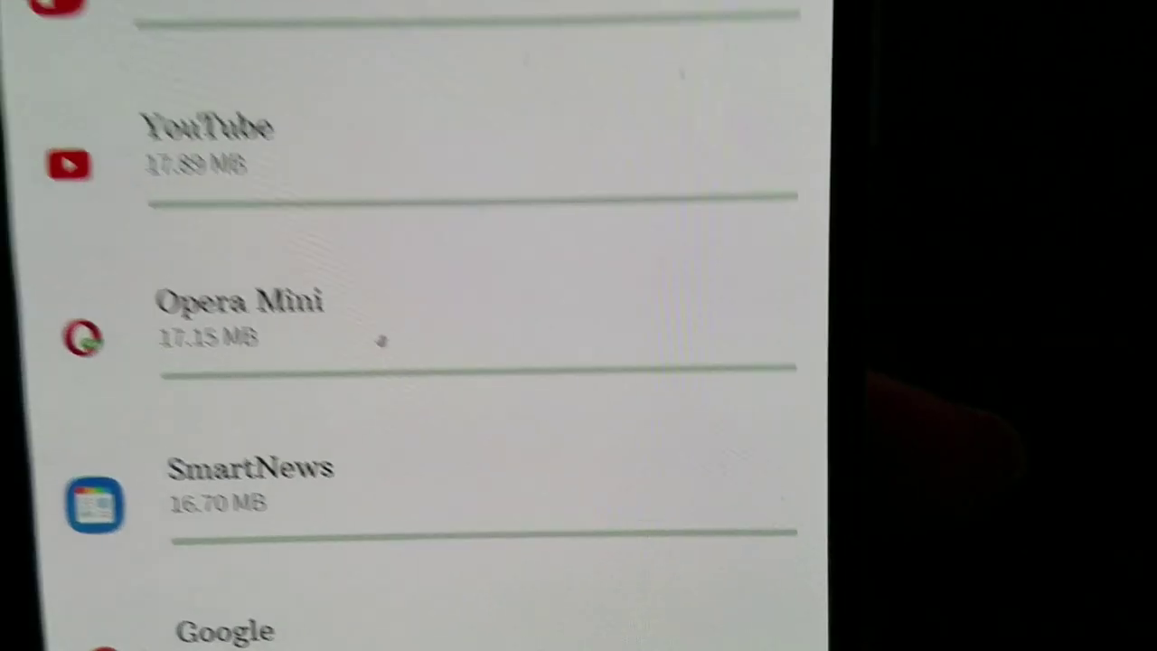
scroll(362, 406, "down", 1)
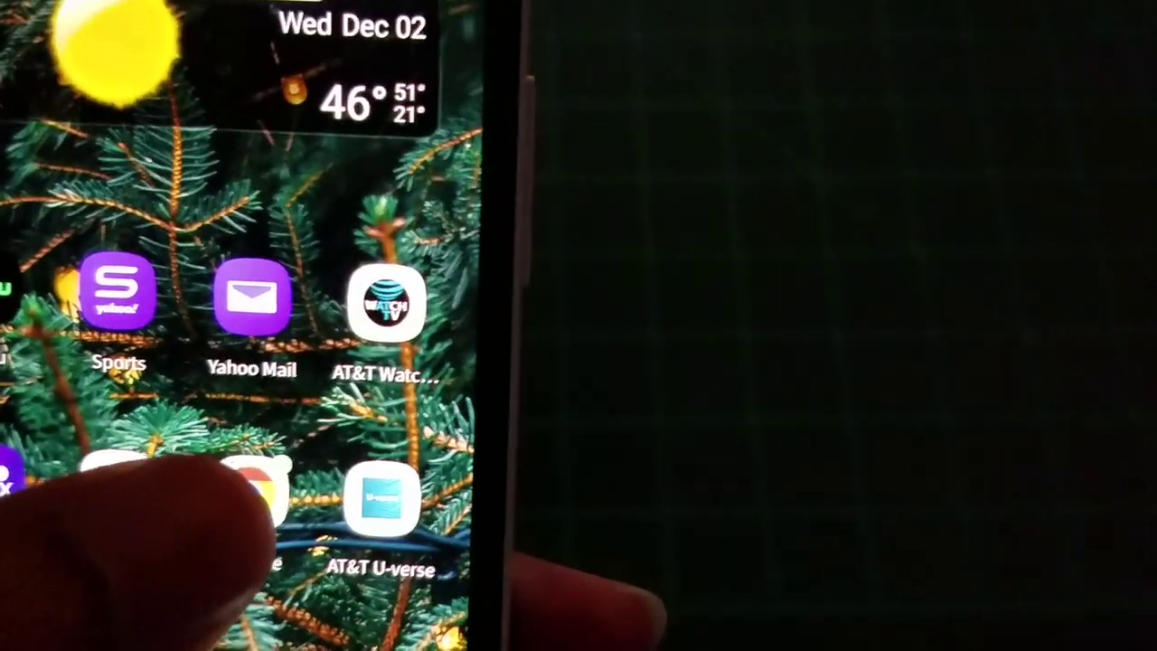
Launch Chrome from the home screen so it starts loading att.net.
left_click(425, 320)
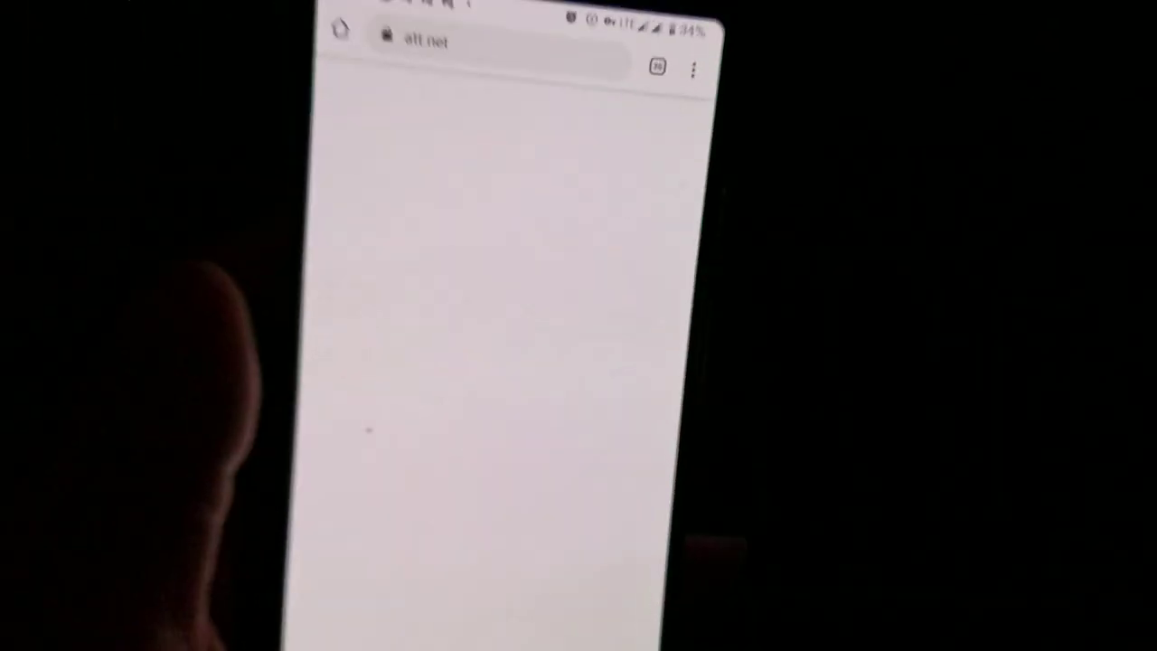